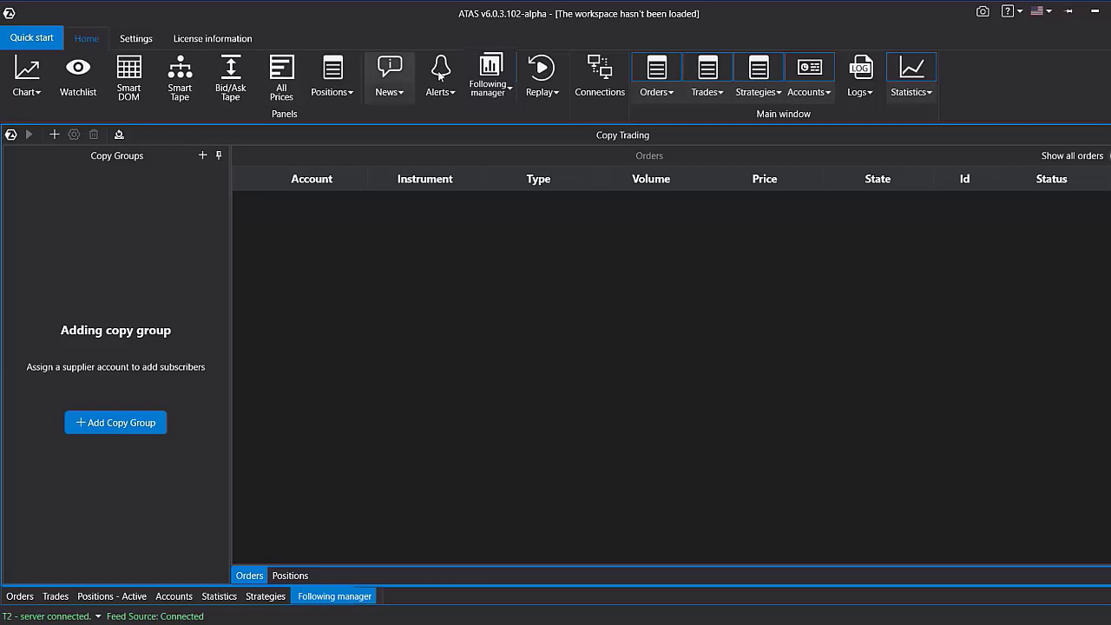
# Show the empty Strategies table in the bottom panel.
pyautogui.click(265, 596)
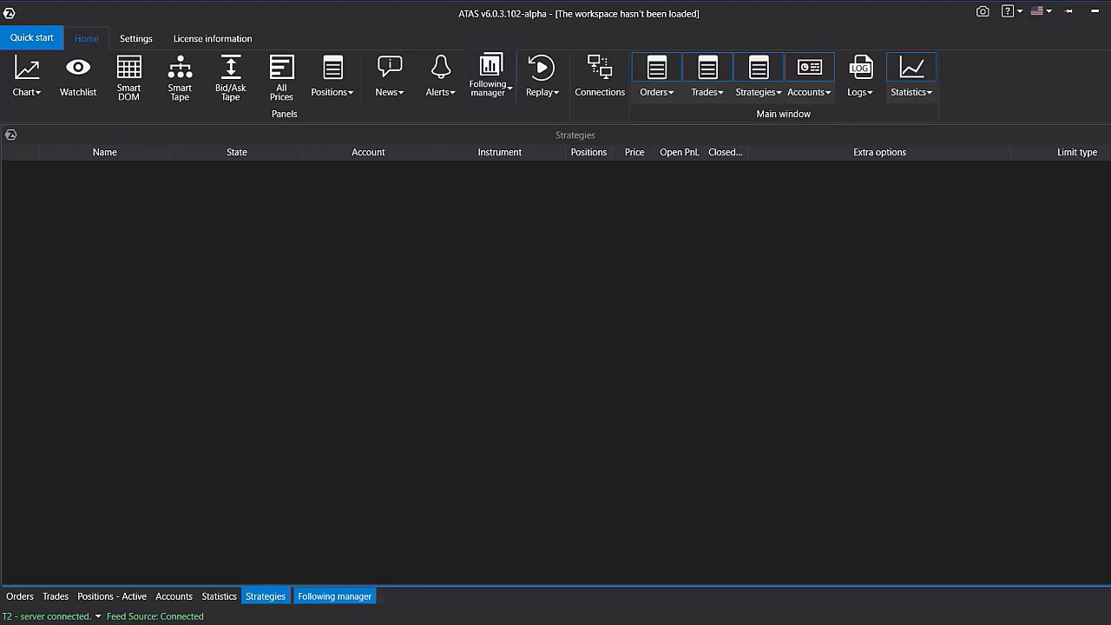
# Return to the Following manager with its empty Copy Groups and Orders lists.
pyautogui.click(337, 598)
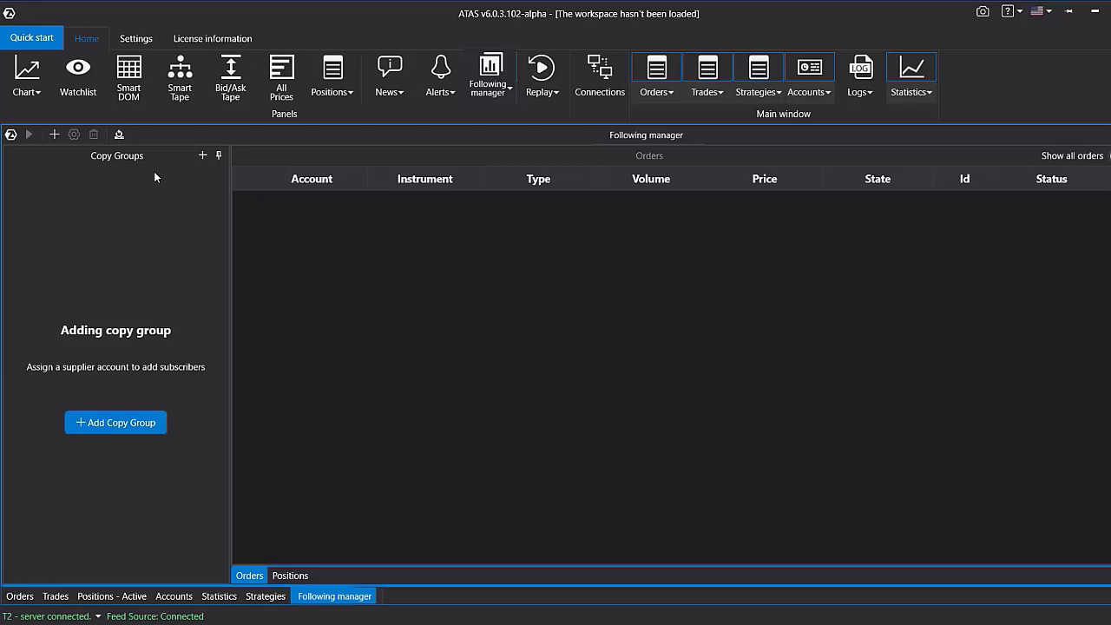
# Start a new copy group with CRYPTO00072 as the provider account.
pyautogui.click(115, 423)
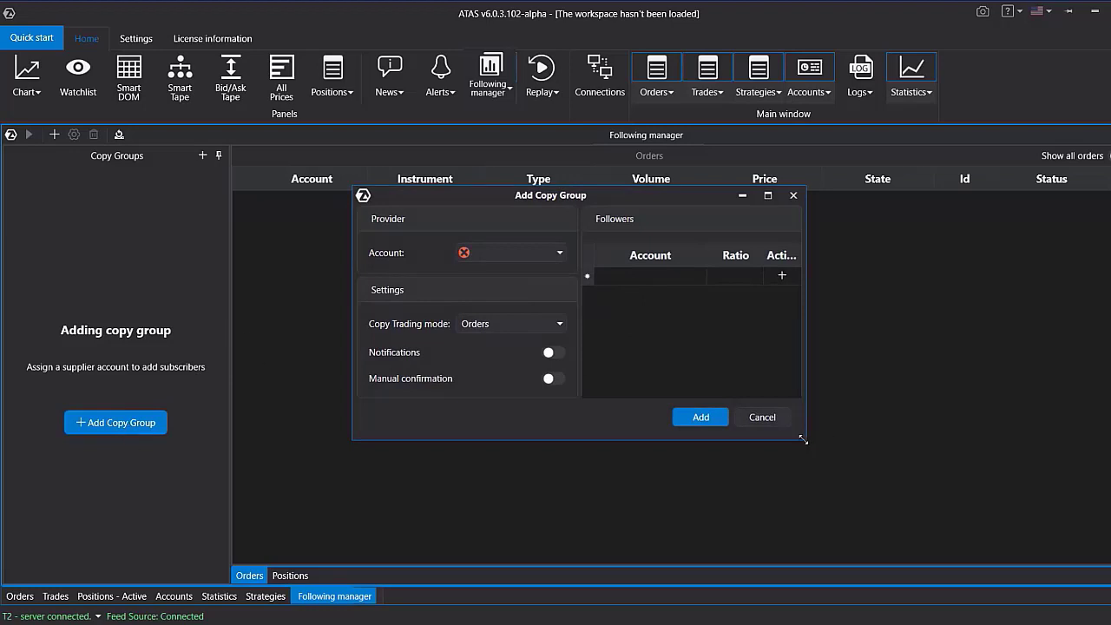
pyautogui.moveTo(808, 441); pyautogui.dragTo(889, 510)
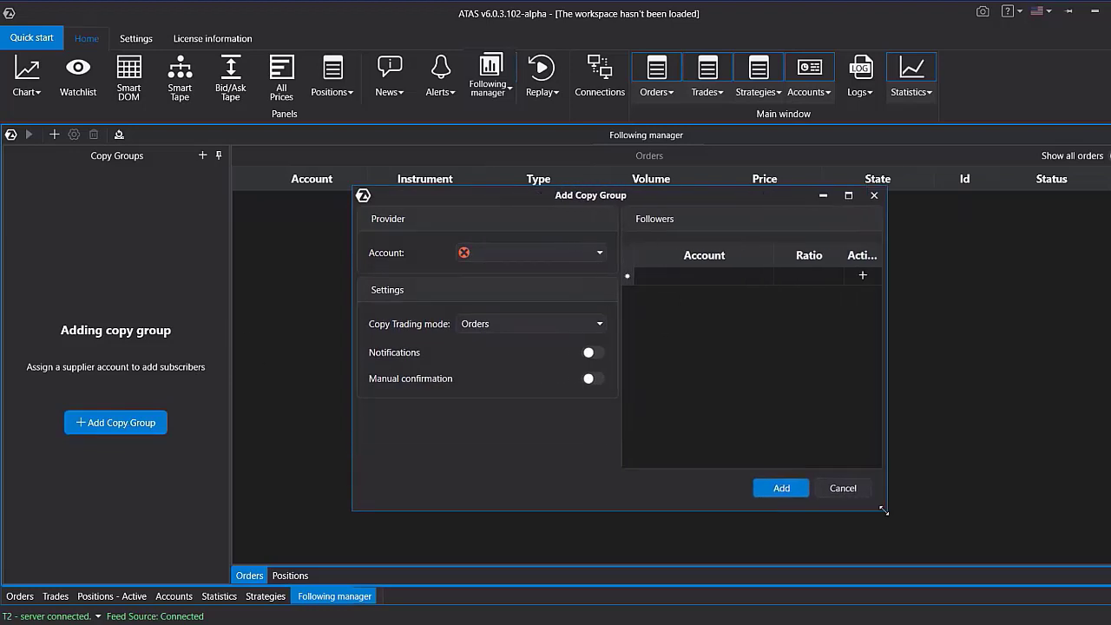
pyautogui.click(599, 252)
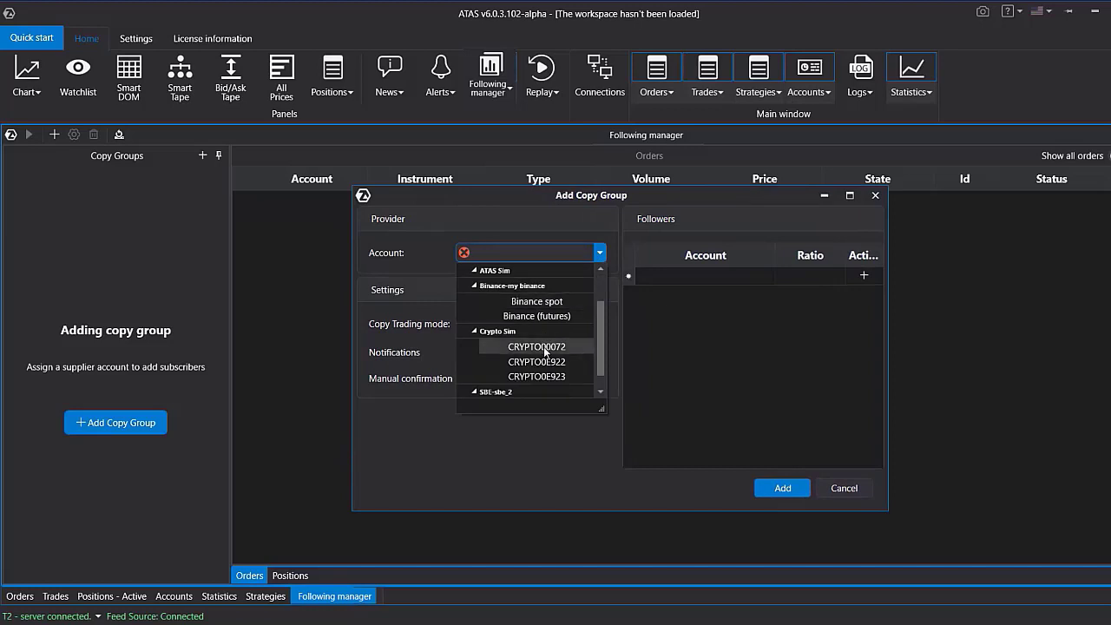
pyautogui.click(537, 347)
# Add CRYPTO0E922 as the first follower at ratio 2.
pyautogui.click(743, 276)
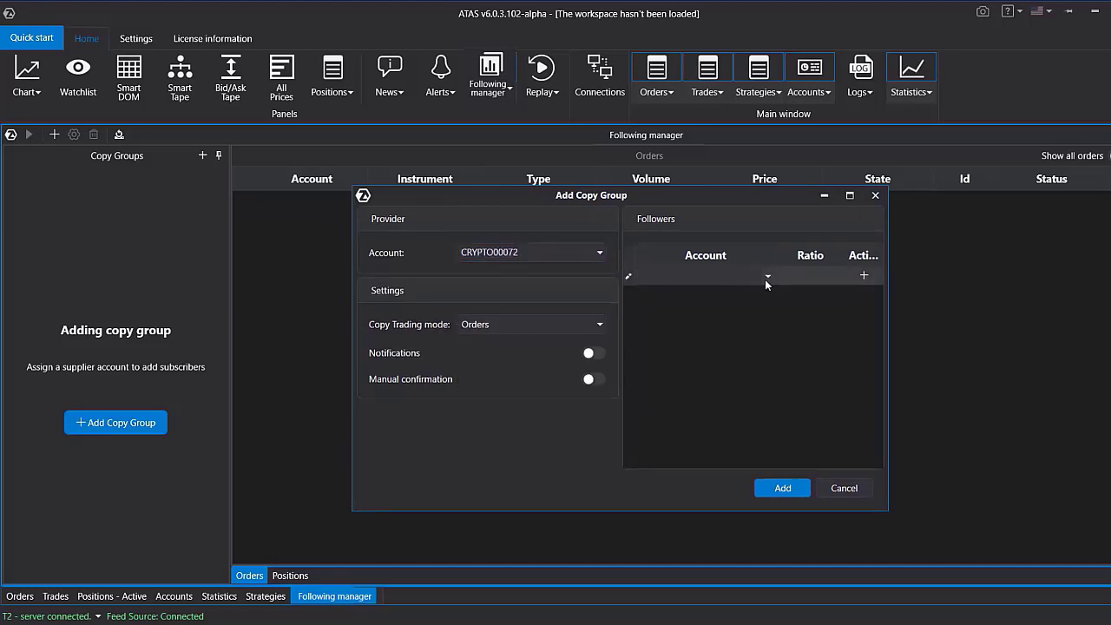
pyautogui.click(768, 276)
pyautogui.scroll(-3, 734, 365)
pyautogui.click(734, 367)
pyautogui.moveTo(815, 275); pyautogui.dragTo(787, 277)
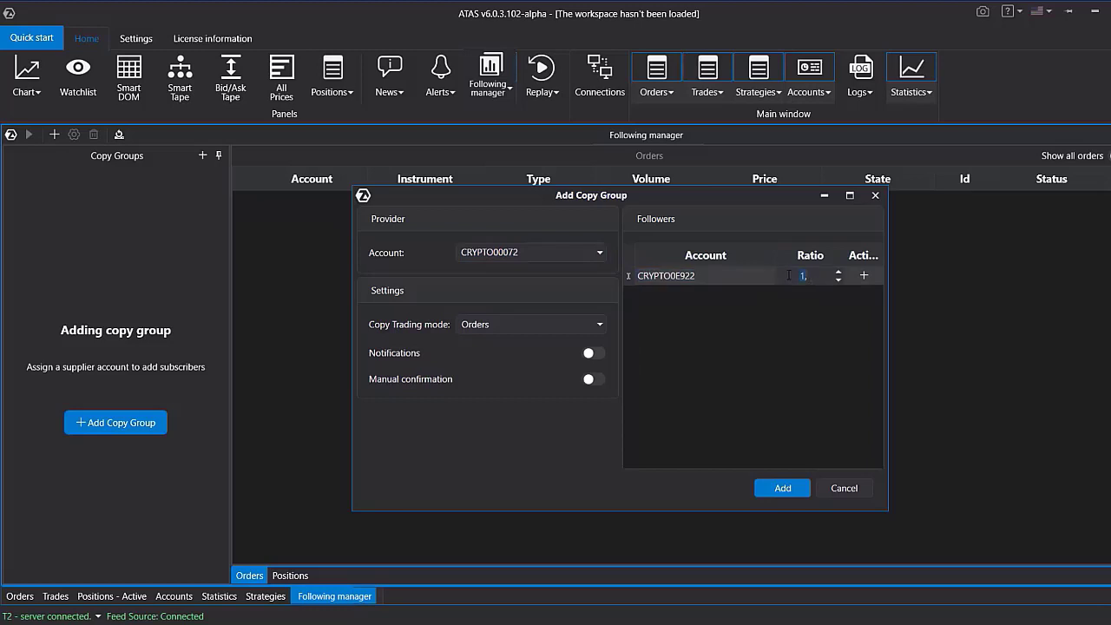
pyautogui.write('2')
pyautogui.click(864, 275)
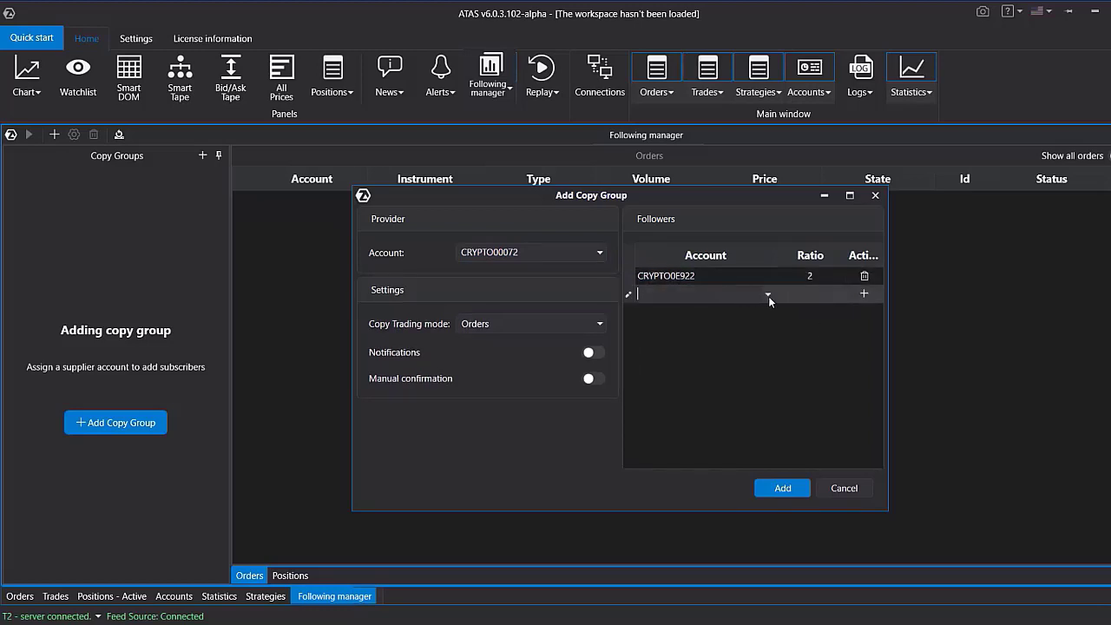
pyautogui.click(769, 296)
pyautogui.scroll(-2, 735, 357)
pyautogui.scroll(-2, 735, 370)
pyautogui.click(726, 401)
pyautogui.click(792, 362)
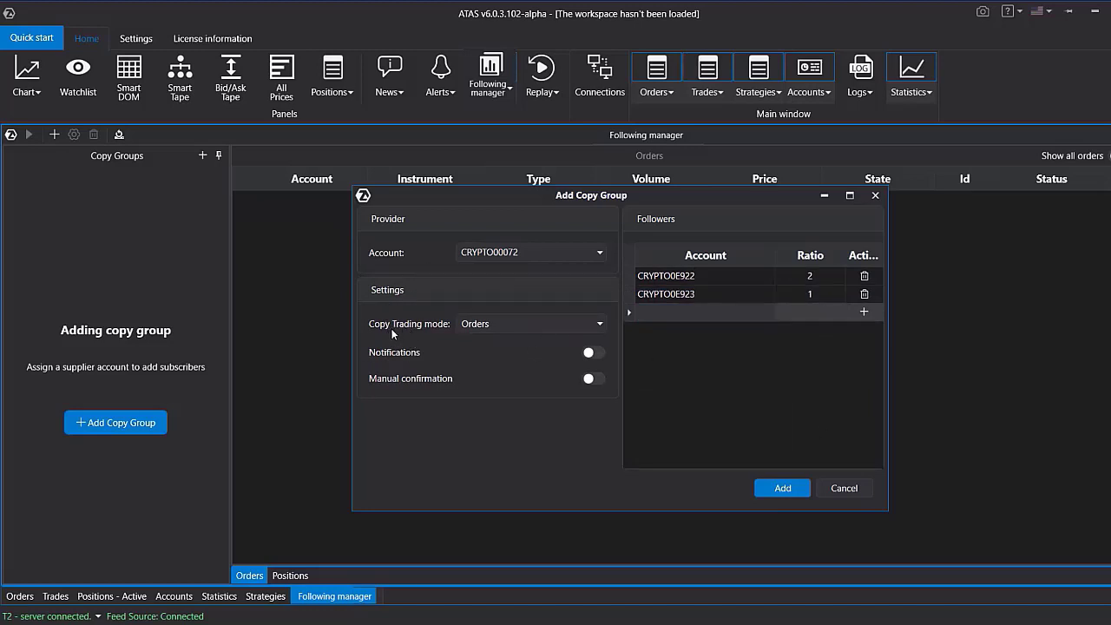
# List the Orders and Positions copy trading modes for the new group.
pyautogui.click(563, 328)
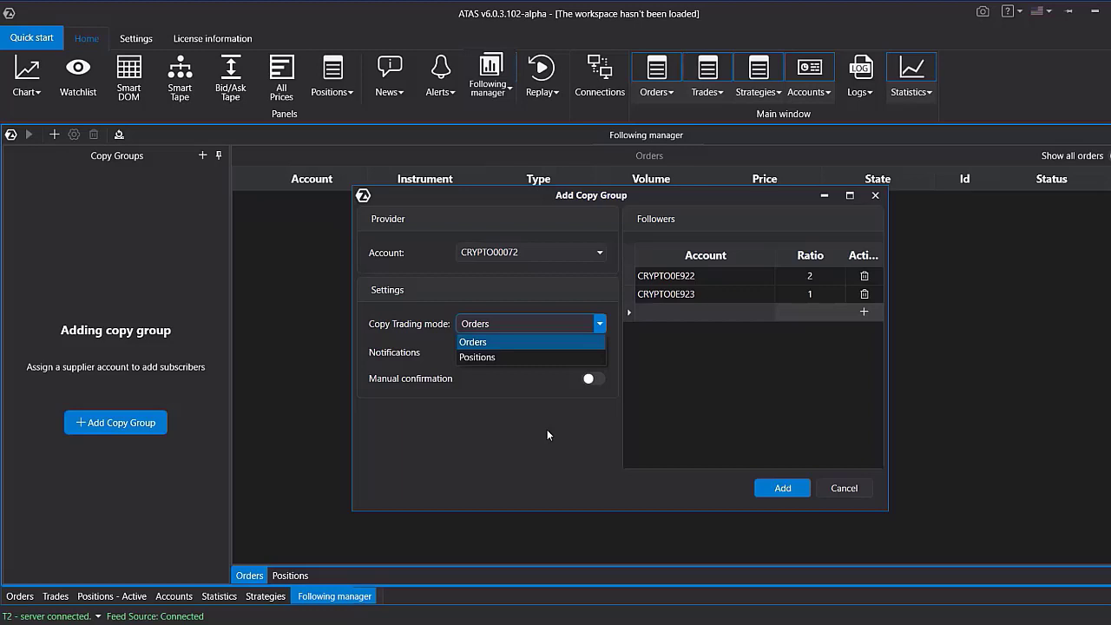
# Choose Positions as the group's copy trading mode.
pyautogui.click(503, 357)
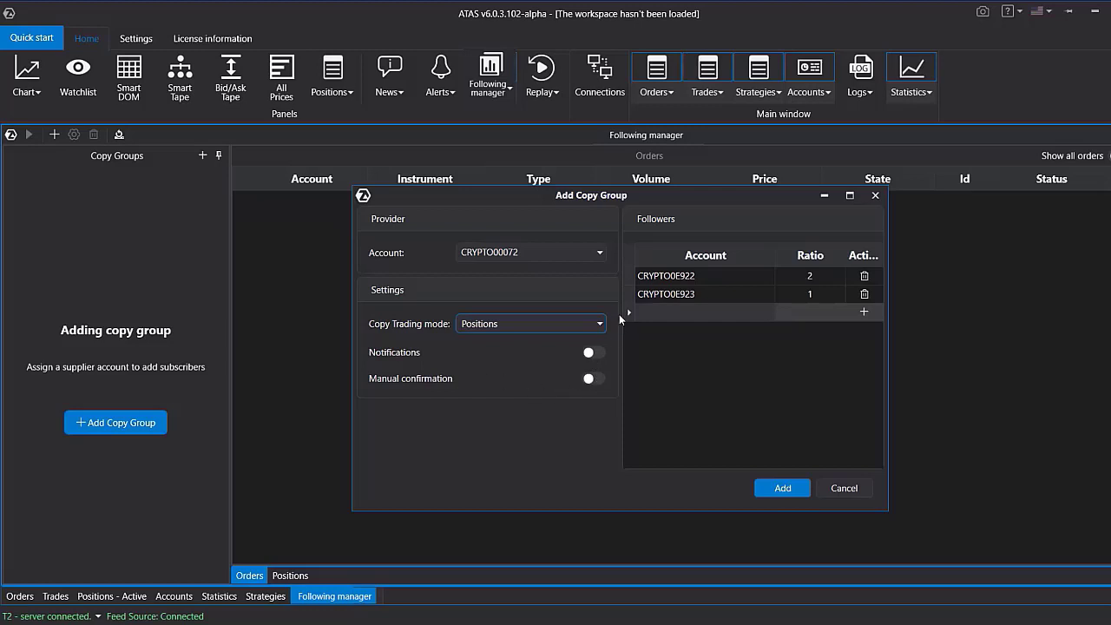
# Add the group, toggle its manual confirmation, and review its settings without changes.
pyautogui.click(783, 493)
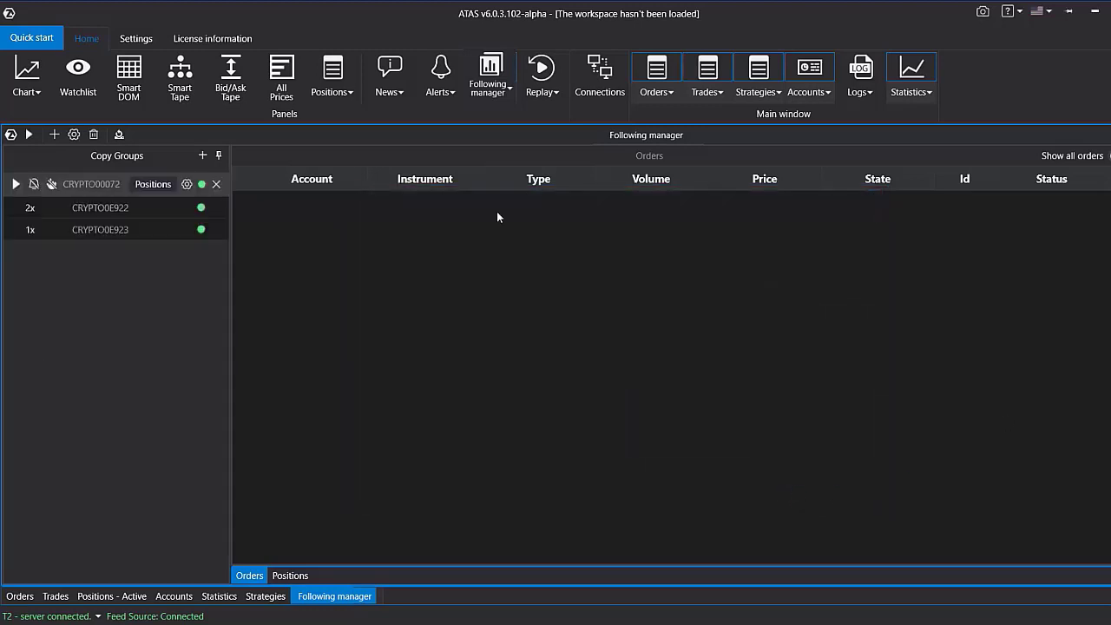
pyautogui.click(53, 186)
pyautogui.click(187, 184)
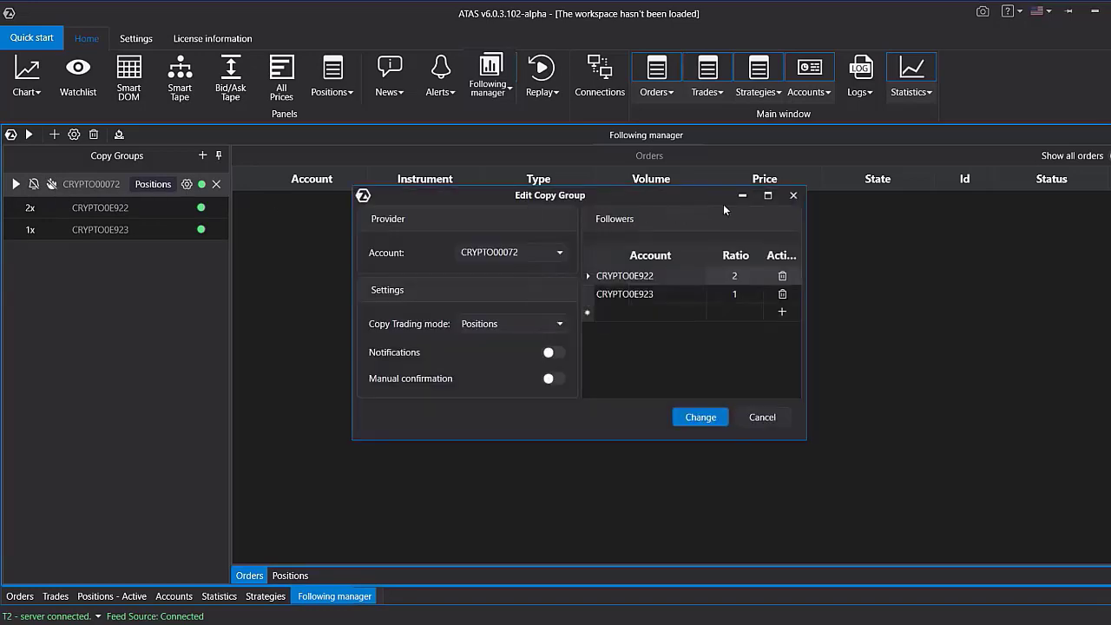
pyautogui.click(794, 197)
pyautogui.moveTo(201, 184)
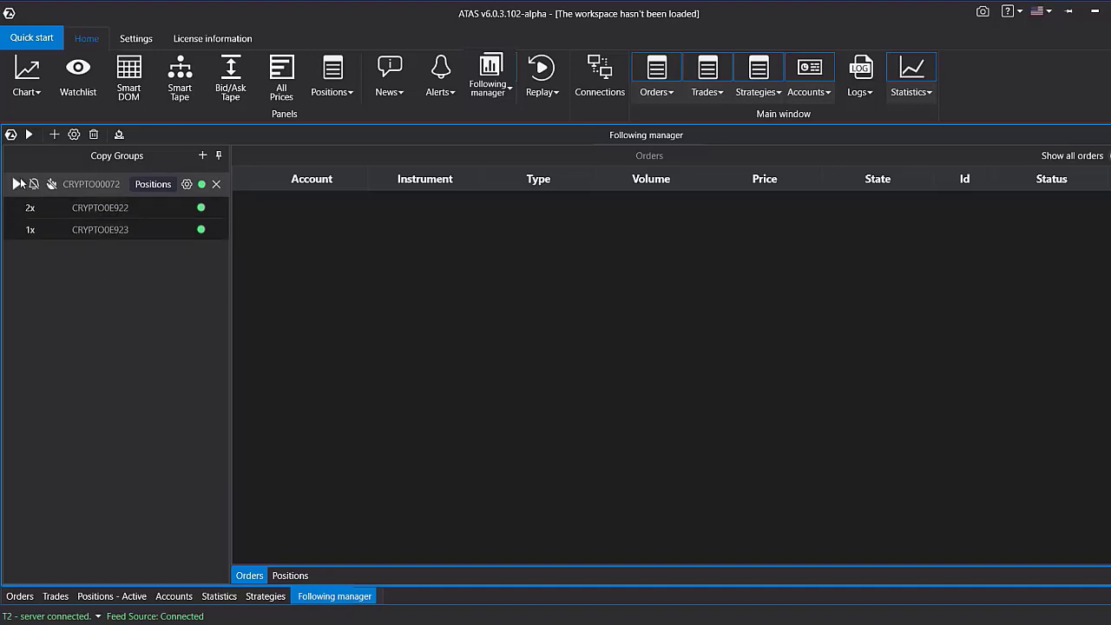
# Start the copy group and open a BTCUSDT chart lower in the workspace.
pyautogui.click(16, 184)
pyautogui.click(27, 77)
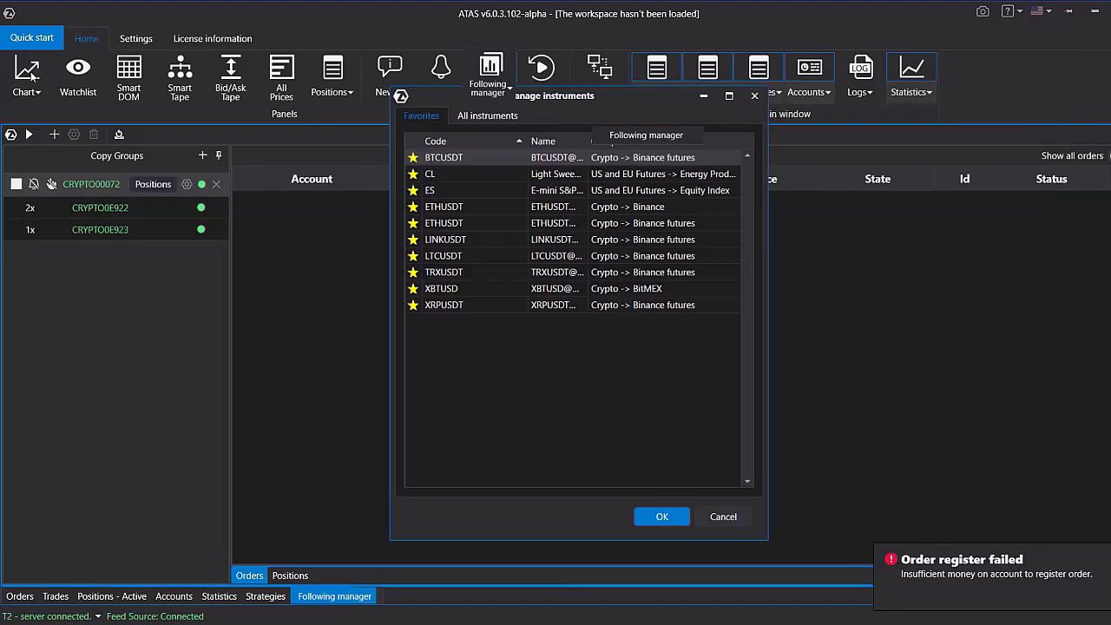
pyautogui.click(653, 514)
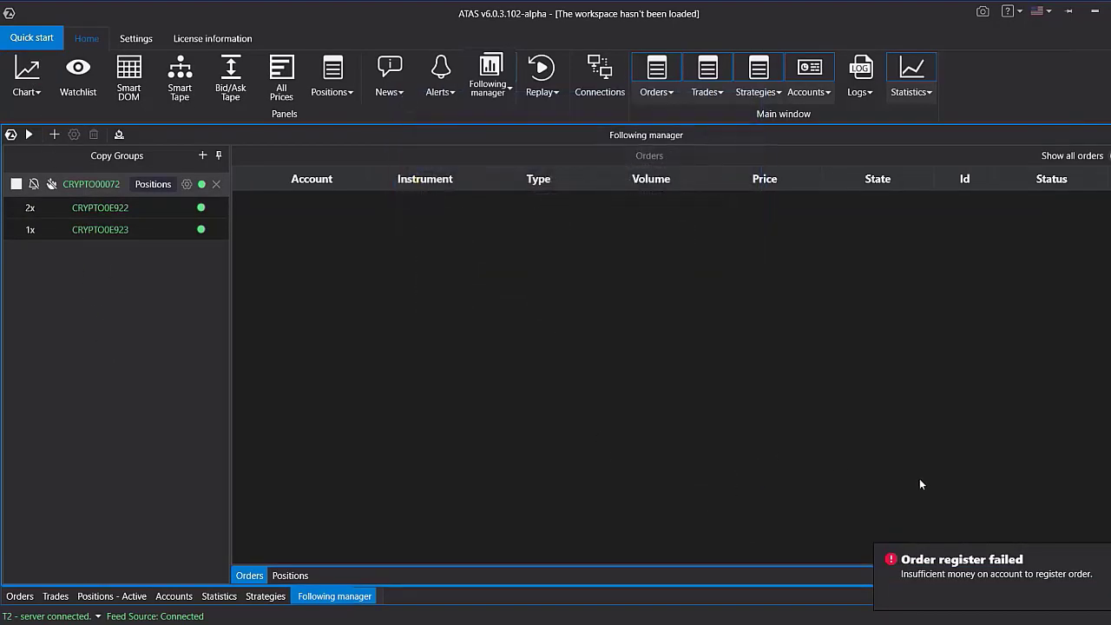
pyautogui.moveTo(648, 14); pyautogui.dragTo(648, 168)
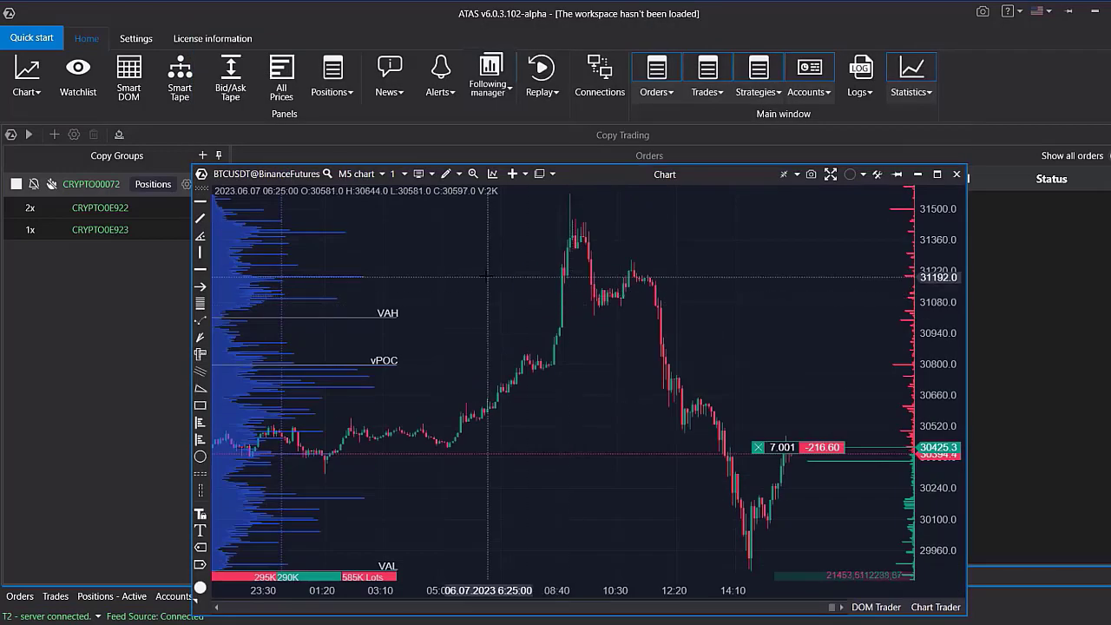
# Clone the BTCUSDT chart beside the original and trade the clone on CRYPTO0E922.
pyautogui.rightClick(488, 276)
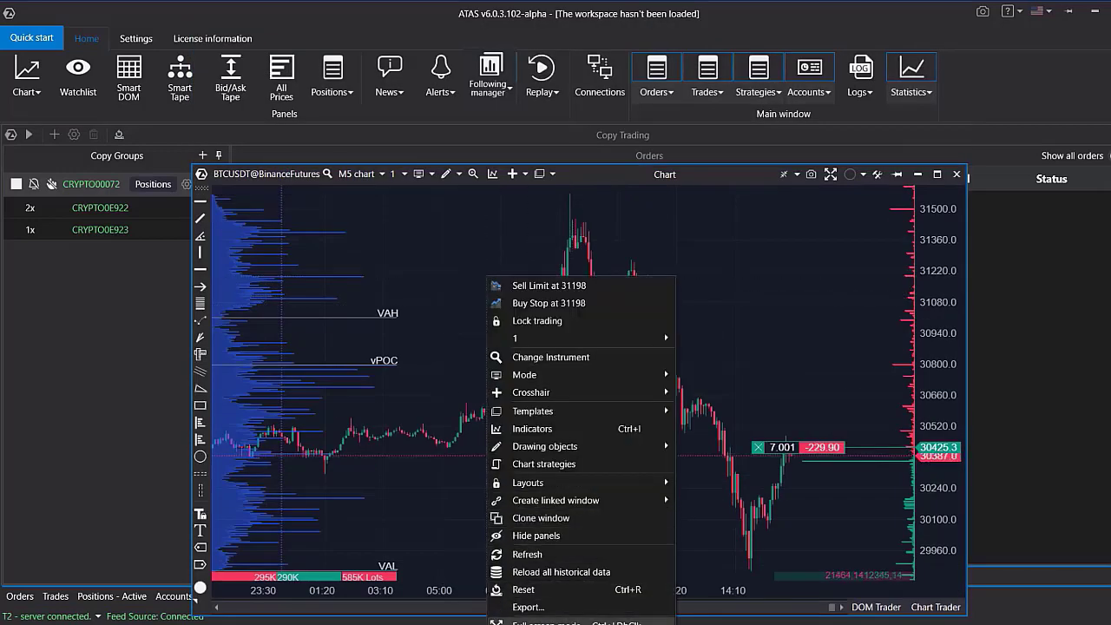
pyautogui.click(575, 519)
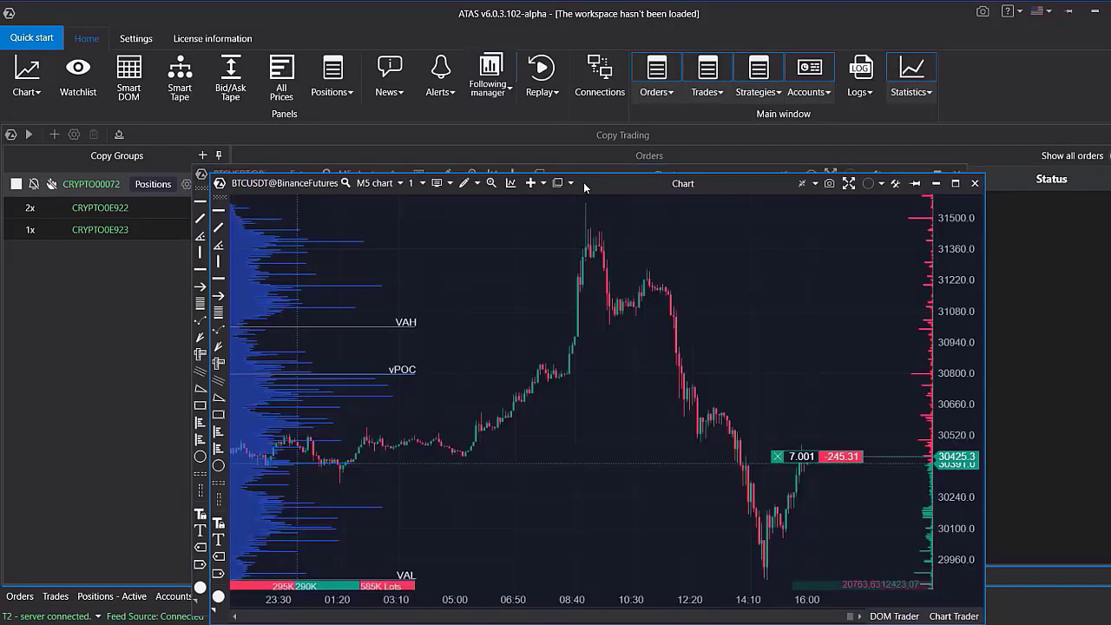
pyautogui.moveTo(586, 185); pyautogui.dragTo(606, 394)
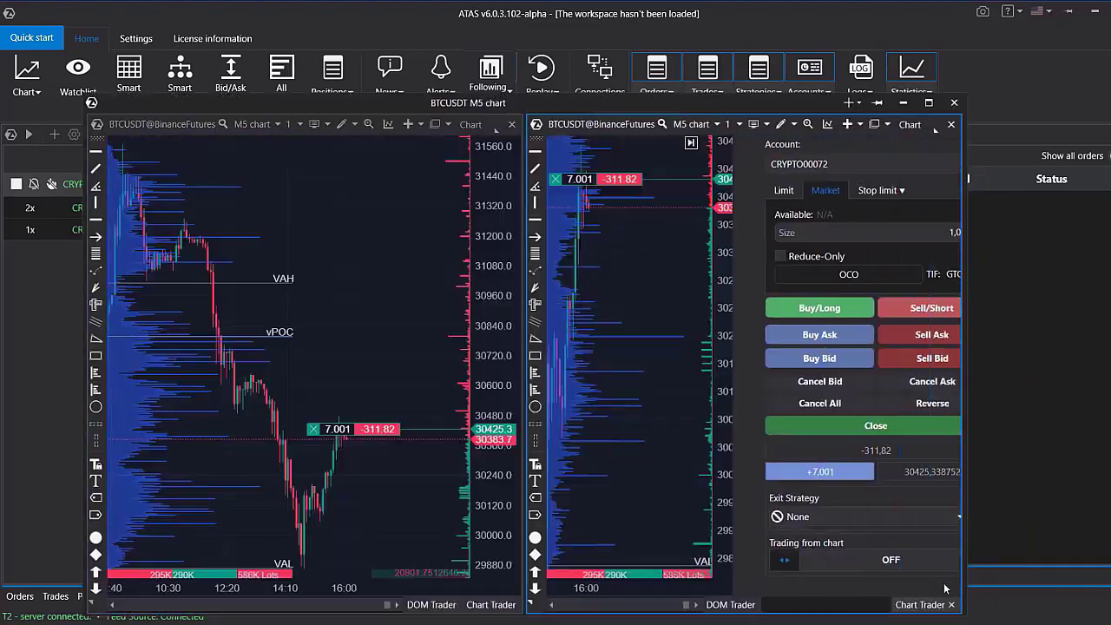
pyautogui.click(946, 165)
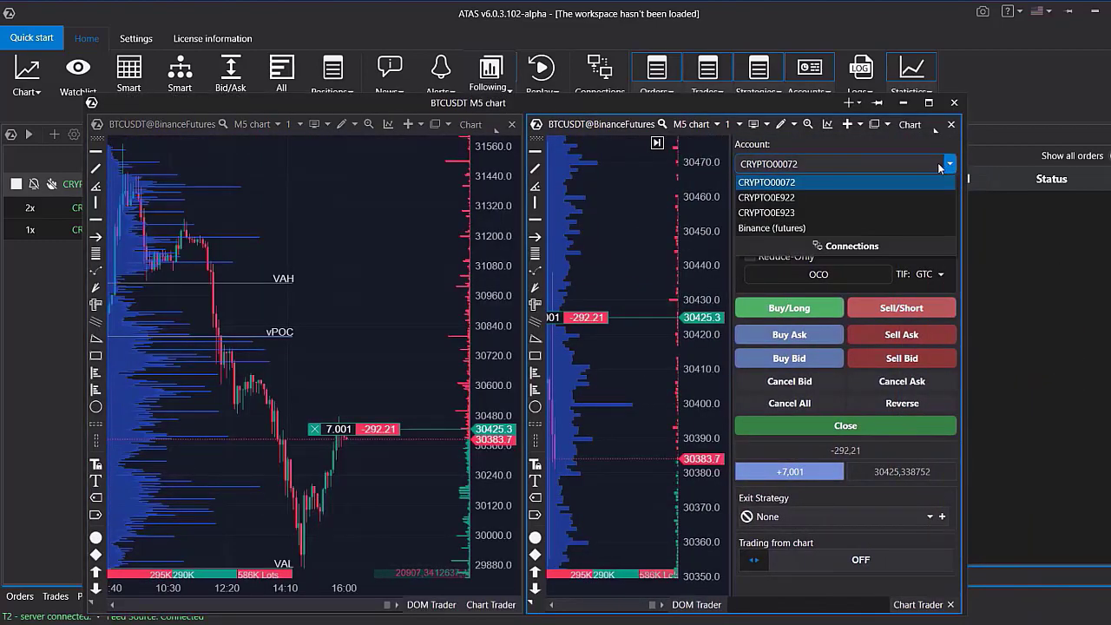
pyautogui.click(877, 197)
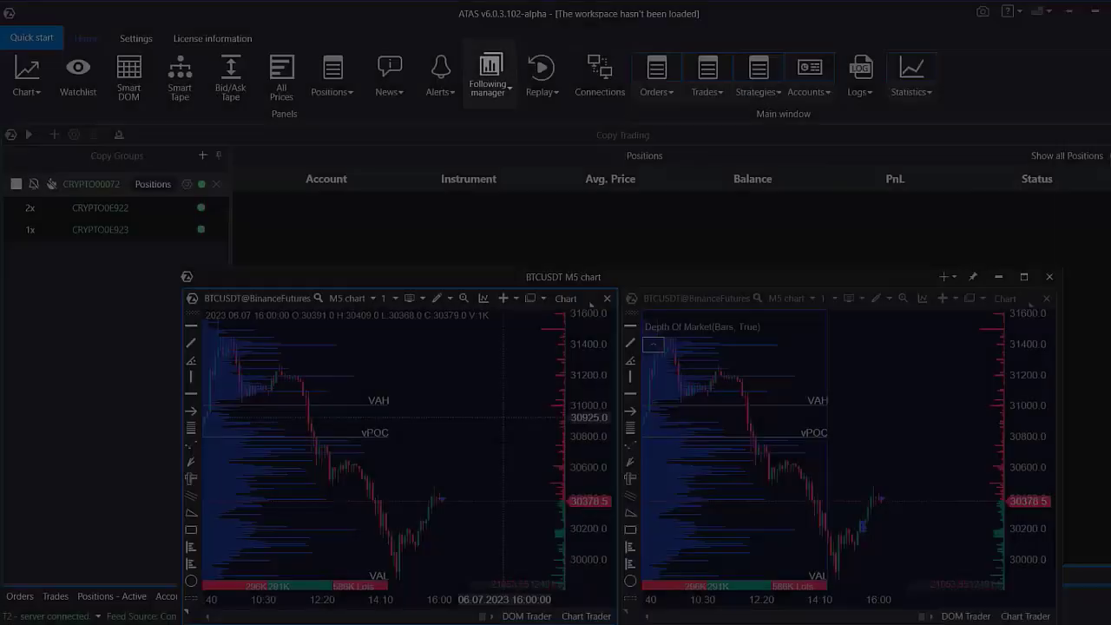
# Fill a 30925 sell limit at market on CRYPTO00072, then reveal the Positions list.
pyautogui.rightClick(486, 418)
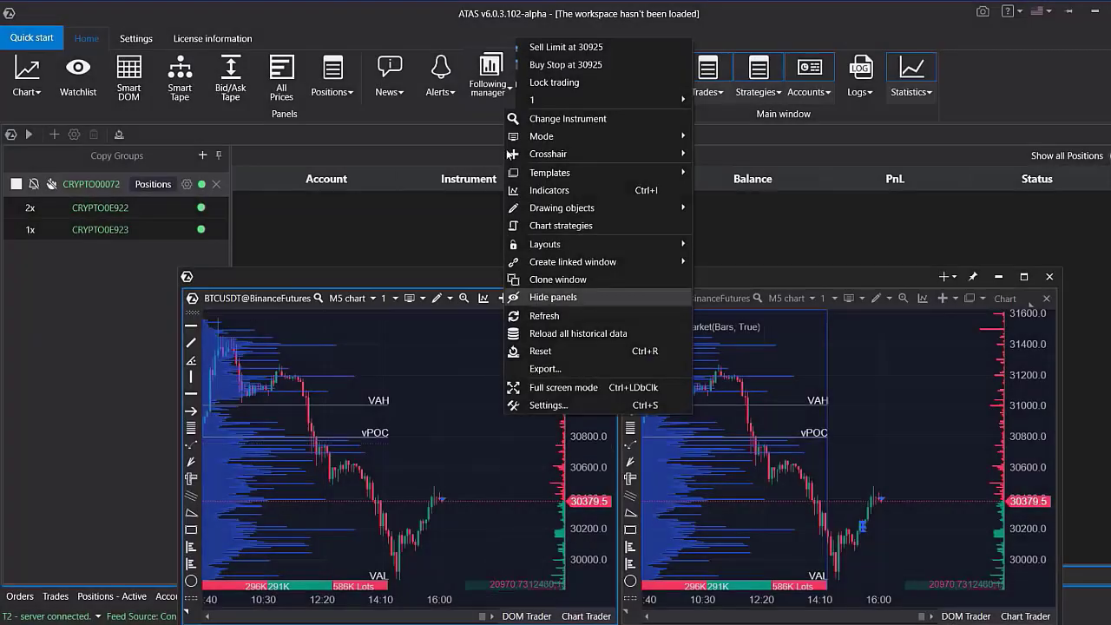
pyautogui.click(538, 43)
pyautogui.moveTo(456, 418); pyautogui.dragTo(460, 491)
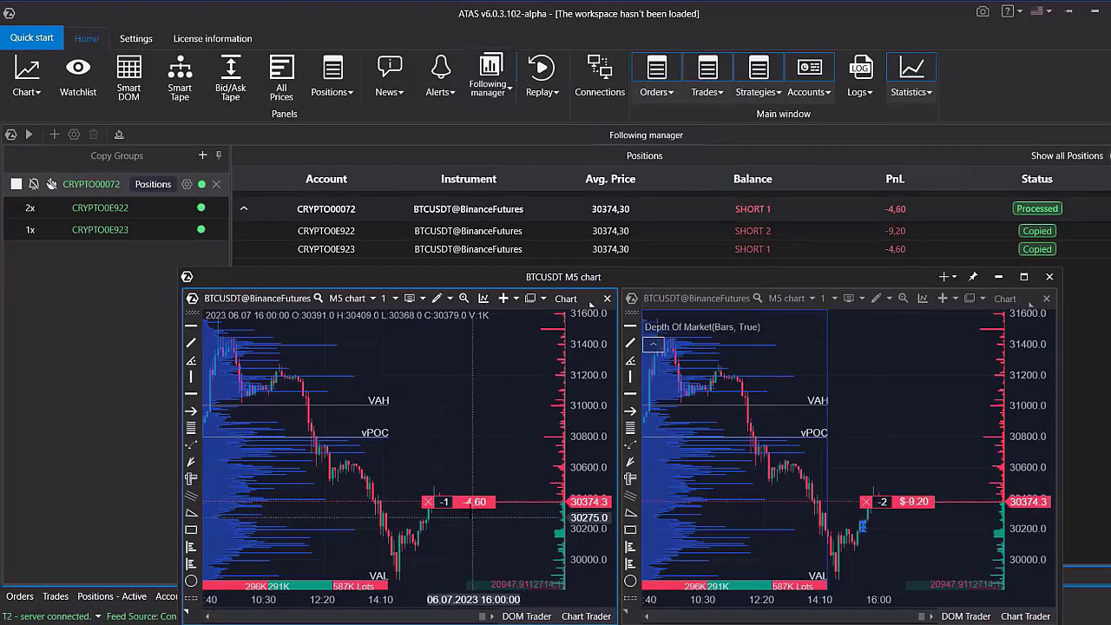
pyautogui.moveTo(749, 281); pyautogui.dragTo(749, 313)
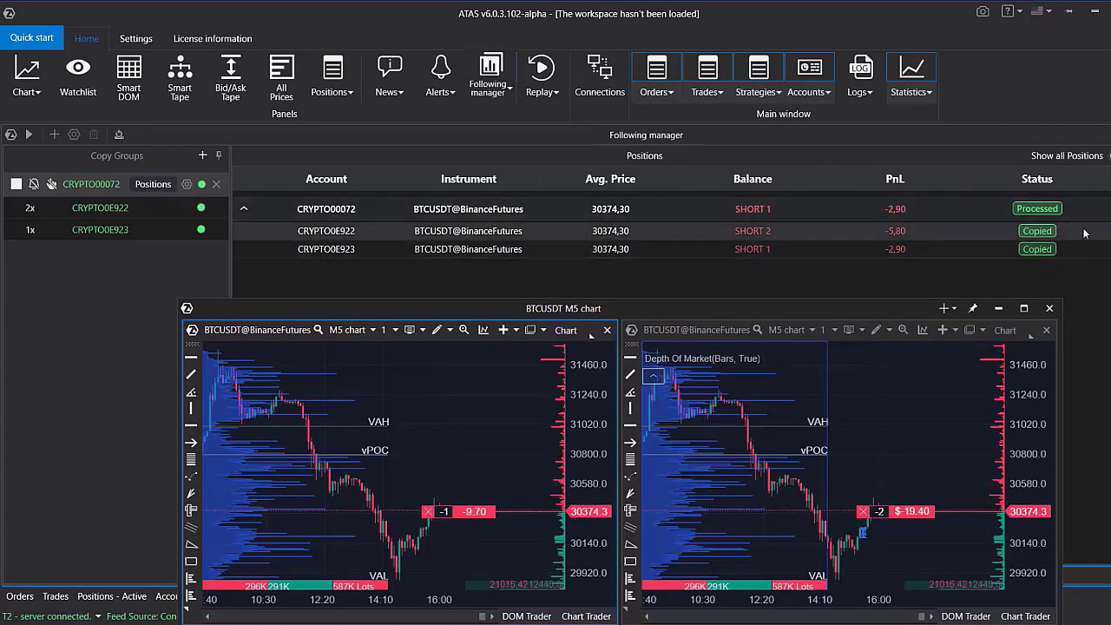
# Switch the CRYPTO00072 group to Orders mode, apply it, and start the group.
pyautogui.click(442, 205)
pyautogui.click(619, 284)
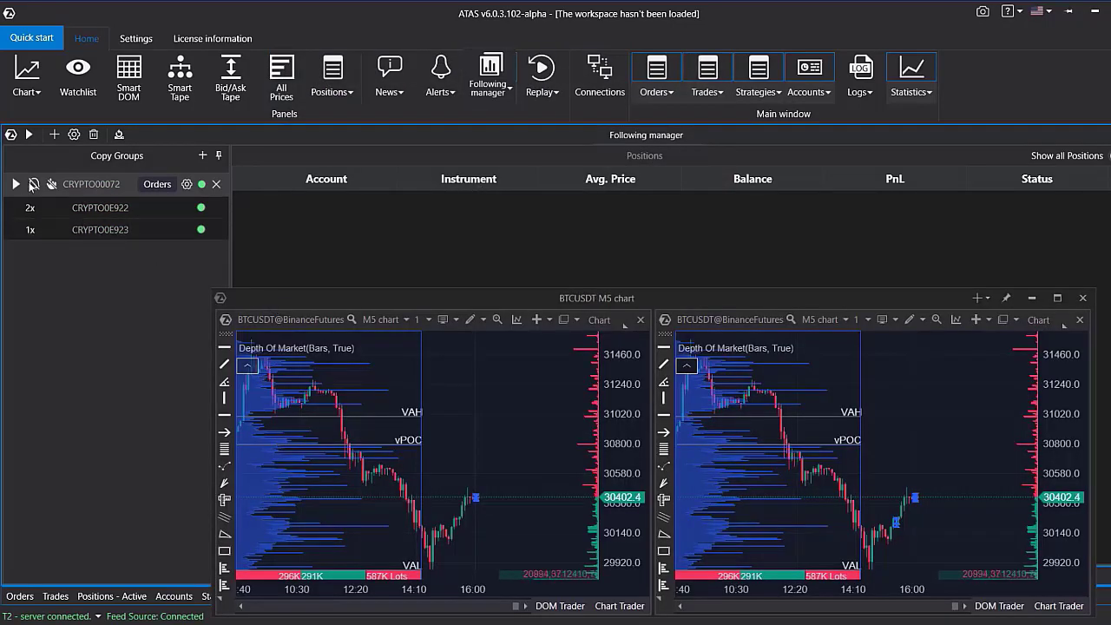
pyautogui.click(16, 184)
# Place a provider sell limit, lower it to 30757 checking follower copies, then cancel it.
pyautogui.rightClick(447, 399)
pyautogui.click(486, 31)
pyautogui.moveTo(565, 298); pyautogui.dragTo(949, 241)
pyautogui.click(245, 209)
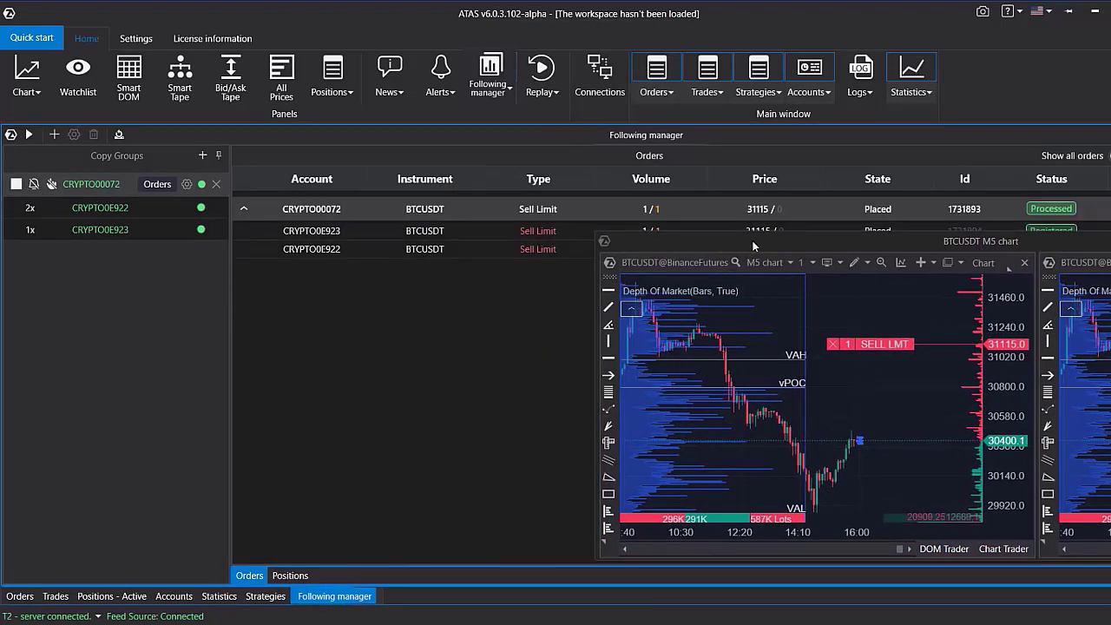
pyautogui.moveTo(752, 244); pyautogui.dragTo(362, 298)
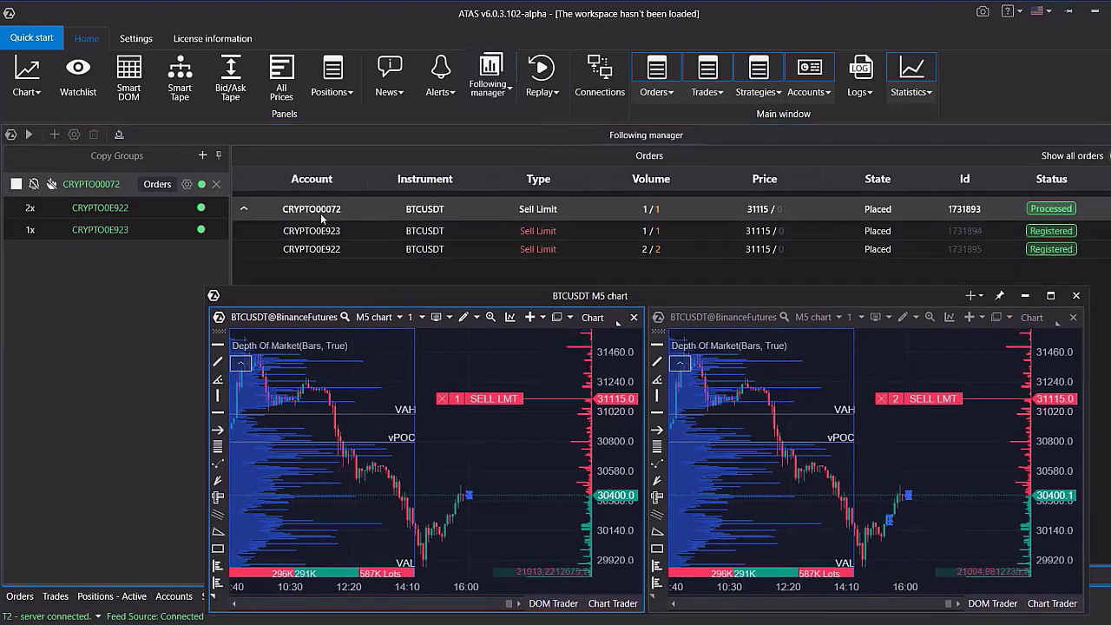
pyautogui.moveTo(446, 399); pyautogui.dragTo(425, 446)
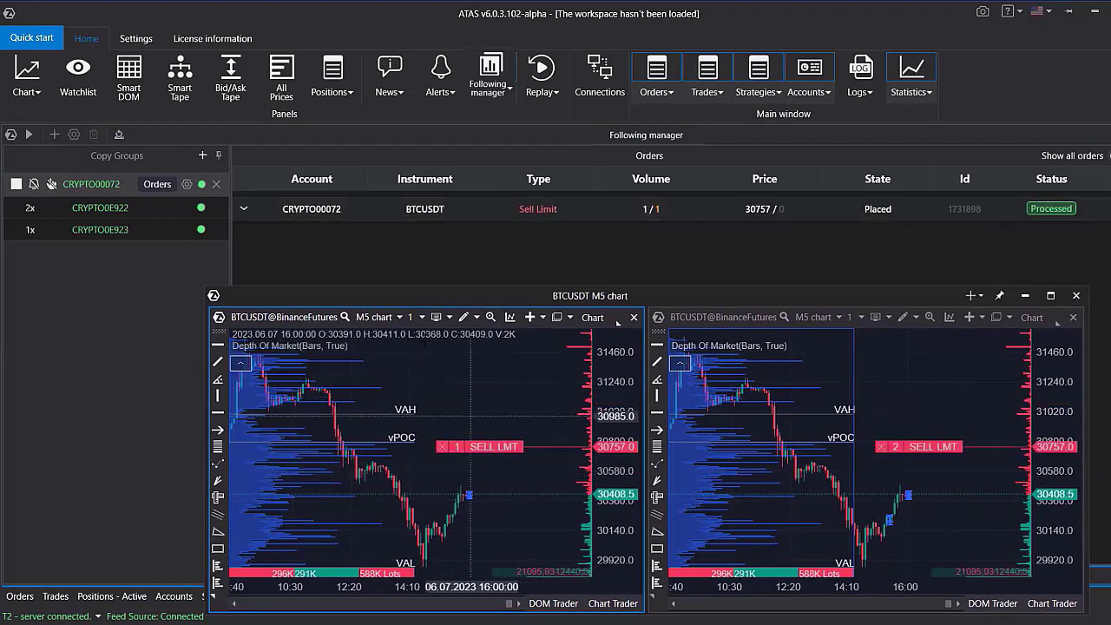
pyautogui.click(243, 209)
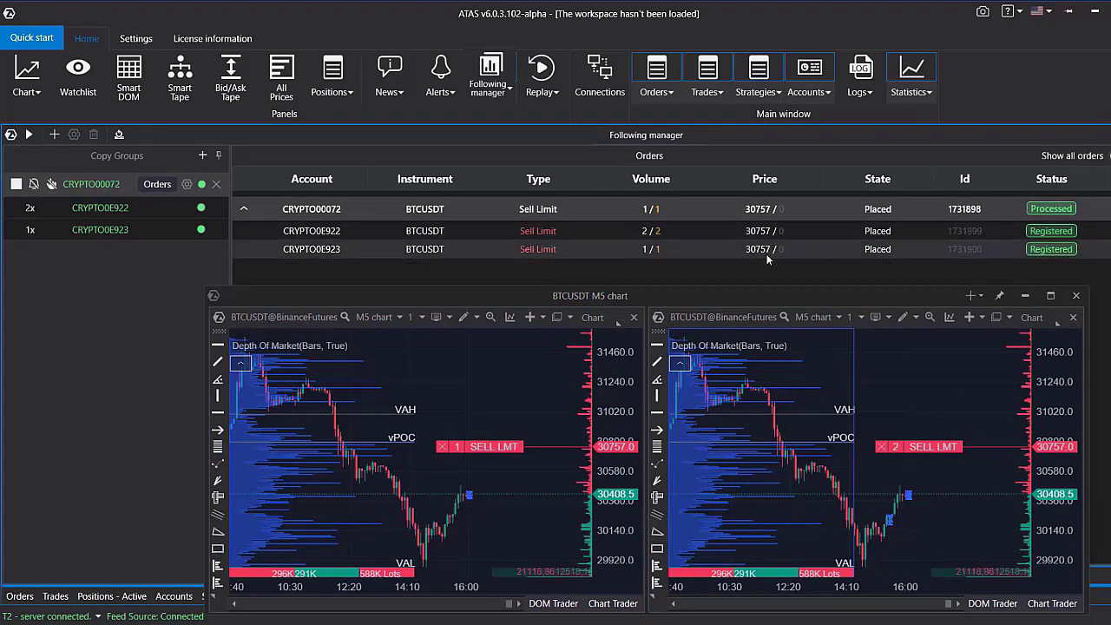
pyautogui.click(442, 446)
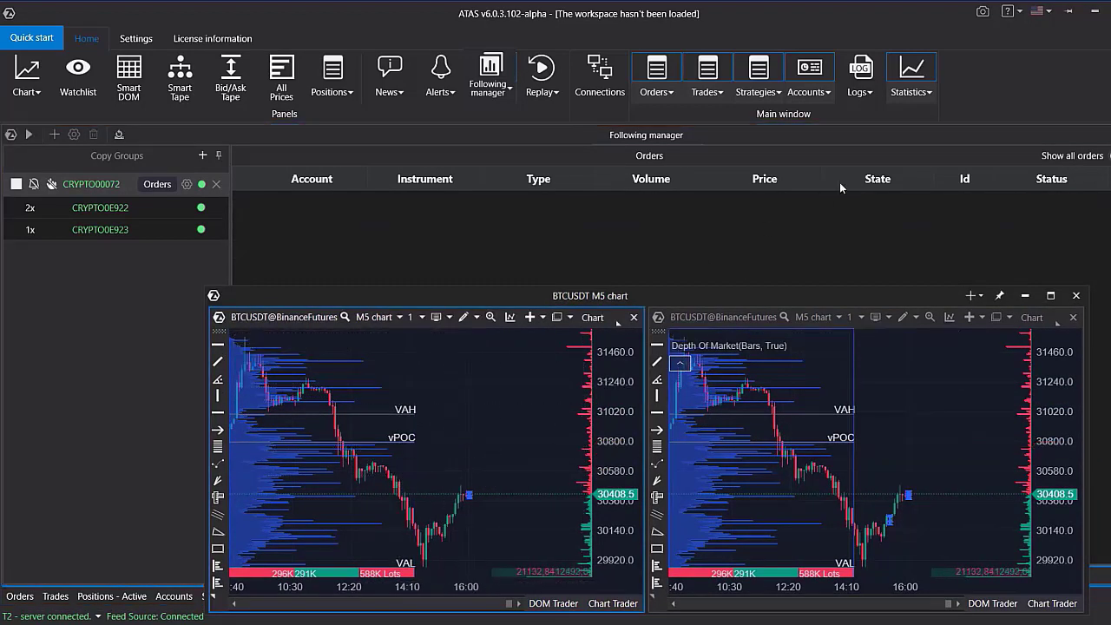
# Fill a 30963 sell limit into a short and show all orders, including completed ones.
pyautogui.rightClick(499, 417)
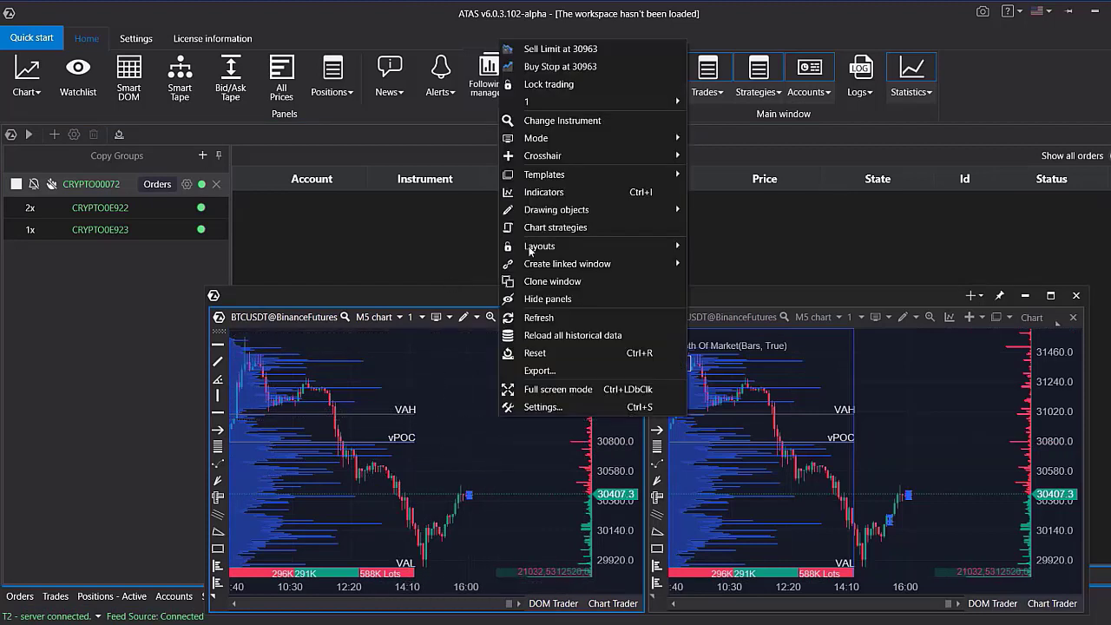
pyautogui.click(548, 56)
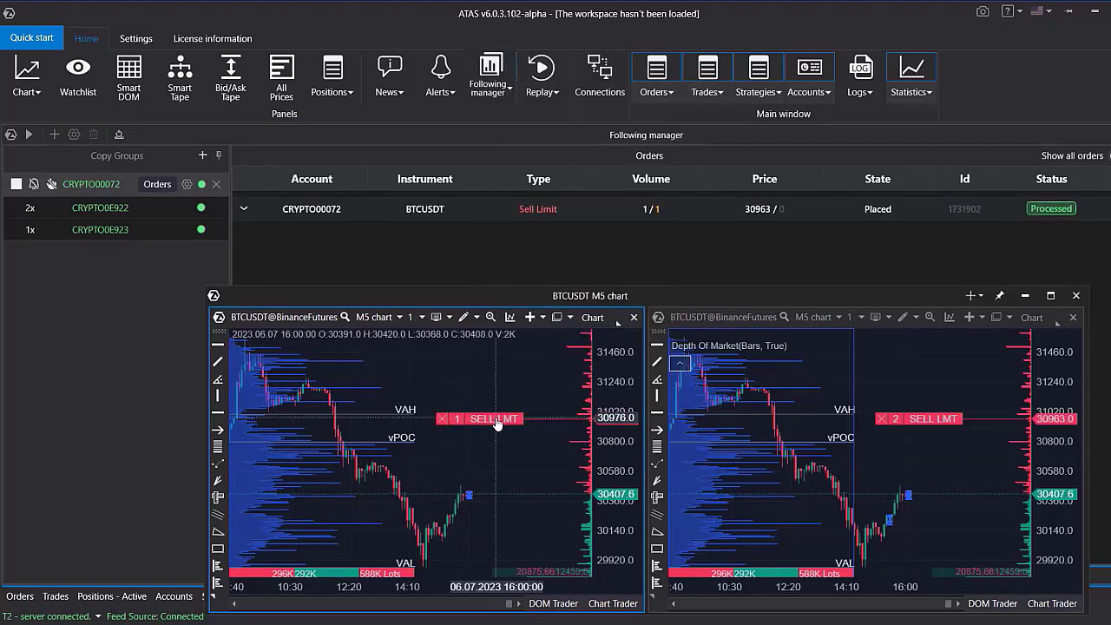
pyautogui.moveTo(496, 422); pyautogui.dragTo(469, 495)
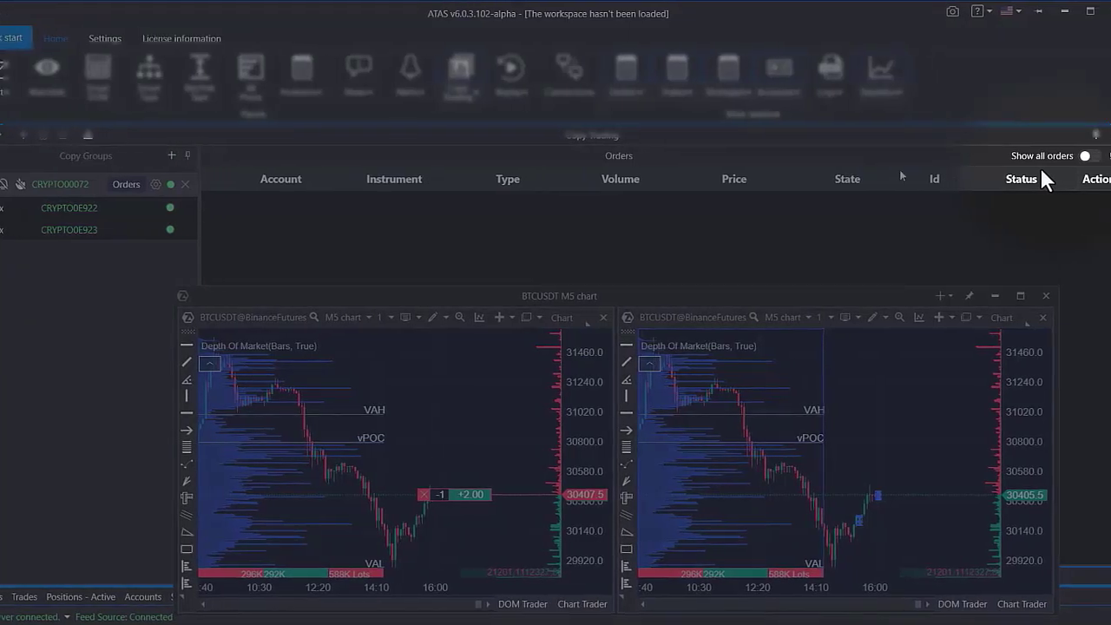
pyautogui.click(1082, 156)
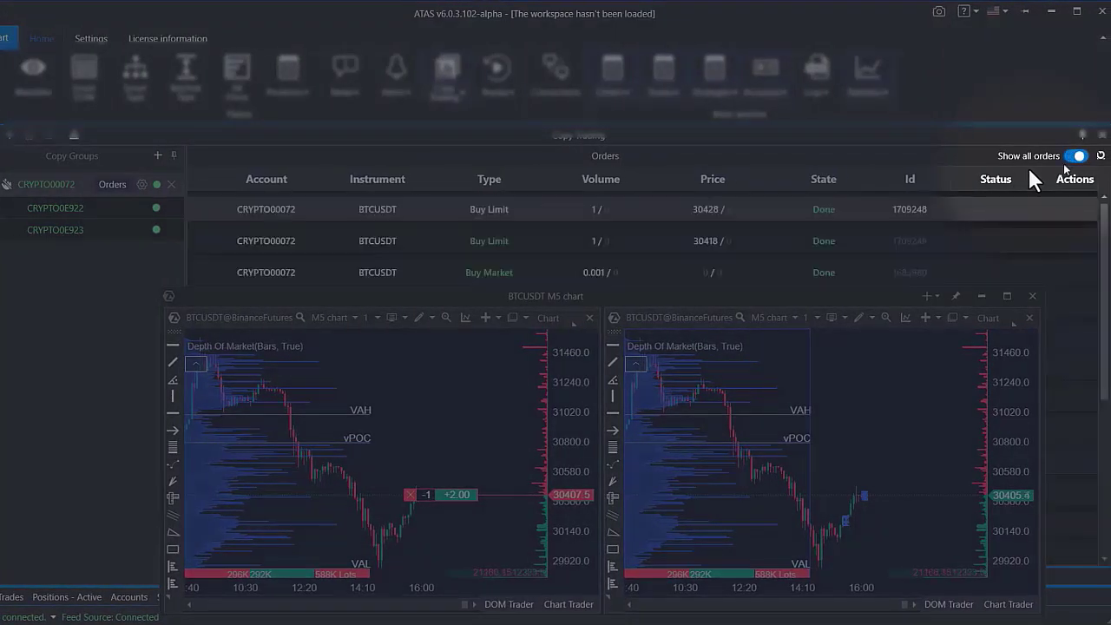
pyautogui.moveTo(537, 297); pyautogui.dragTo(674, 531)
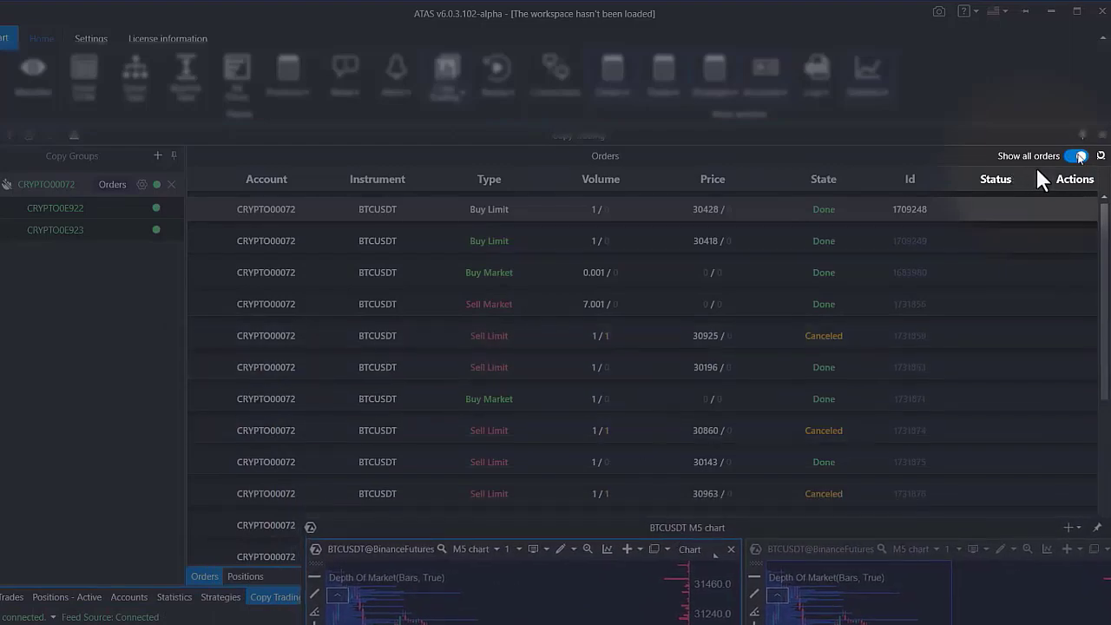
pyautogui.moveTo(674, 532)
pyautogui.mouseDown()
pyautogui.moveTo(455, 178)
pyautogui.moveTo(452, 191)
pyautogui.moveTo(505, 248)
pyautogui.mouseUp()
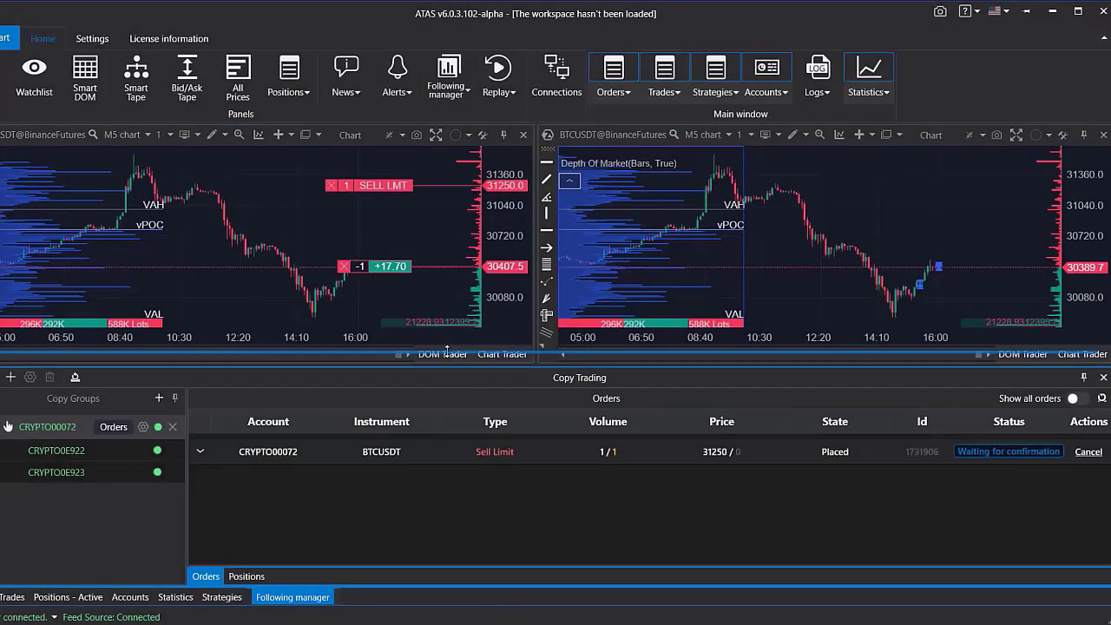
# Enlarge the Copy Trading panel and expand the 31250 sell limit to show CRYPTO0E922 and CRYPTO0E923 copies.
pyautogui.moveTo(451, 367); pyautogui.dragTo(451, 352)
pyautogui.click(200, 436)
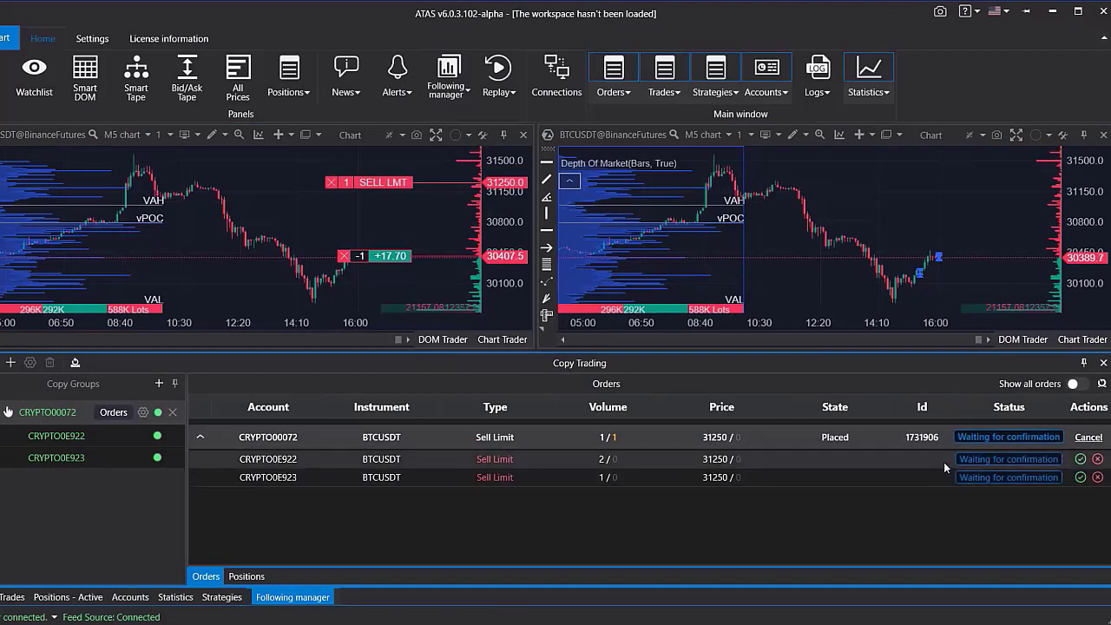